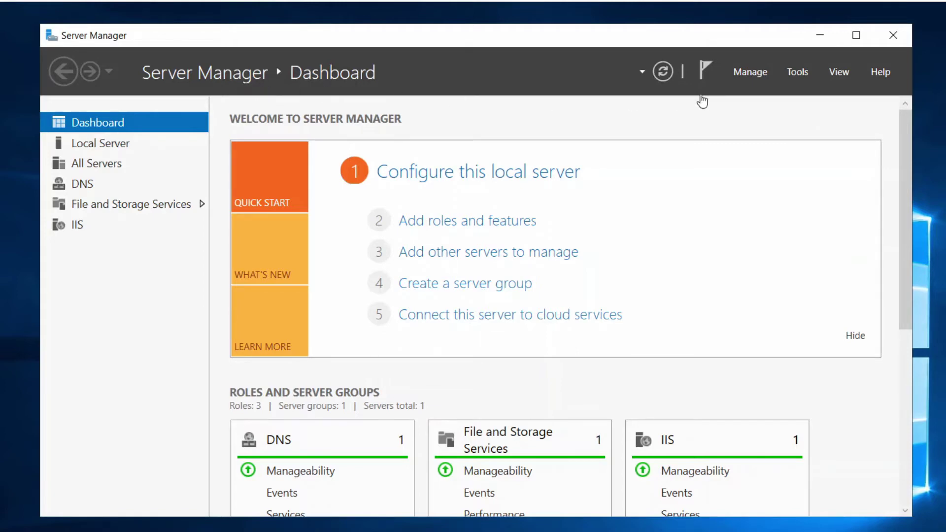
# Start the Add Roles and Features wizard with role-based installation and TechnoConfig as destination server.
pyautogui.click(749, 75)
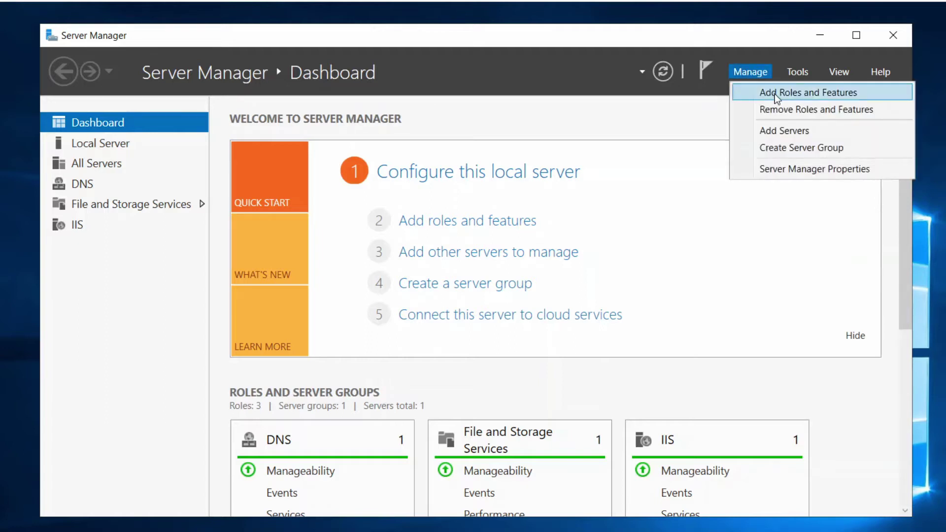
pyautogui.click(798, 96)
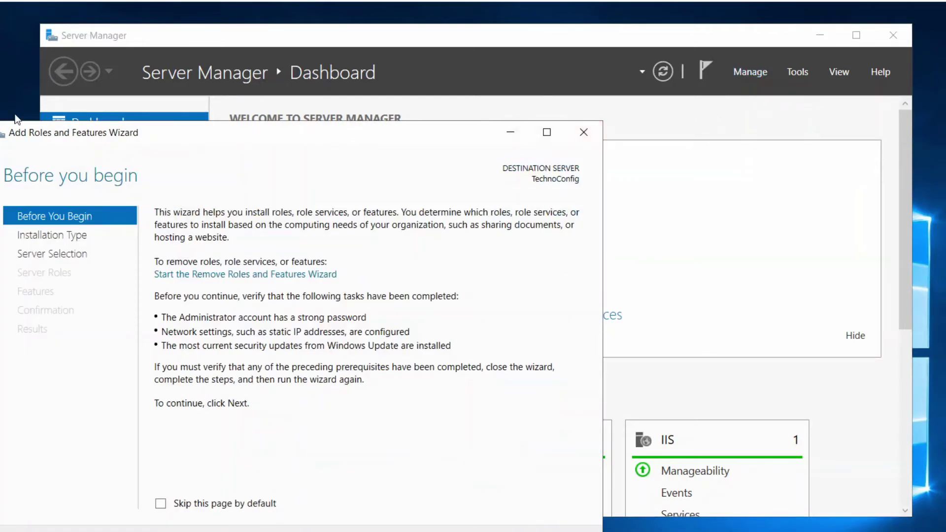
pyautogui.moveTo(521, 113); pyautogui.dragTo(504, 87)
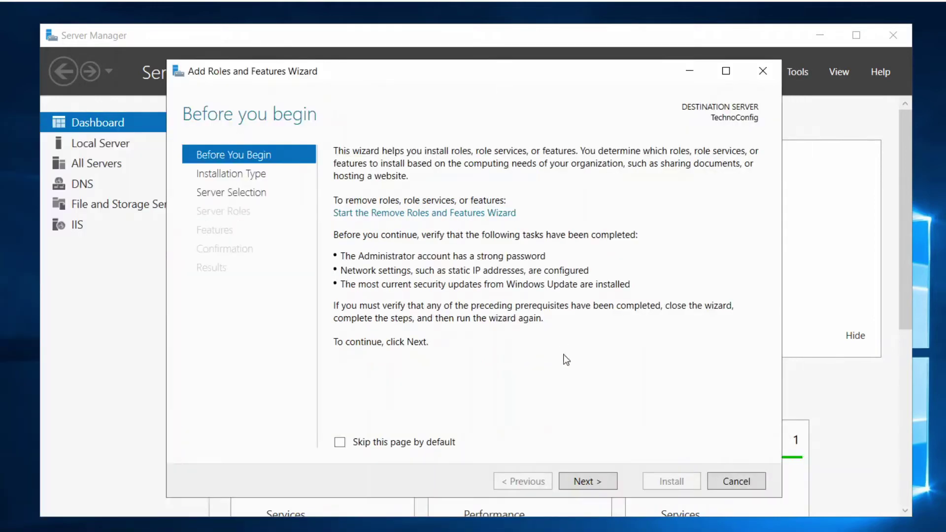
pyautogui.click(588, 489)
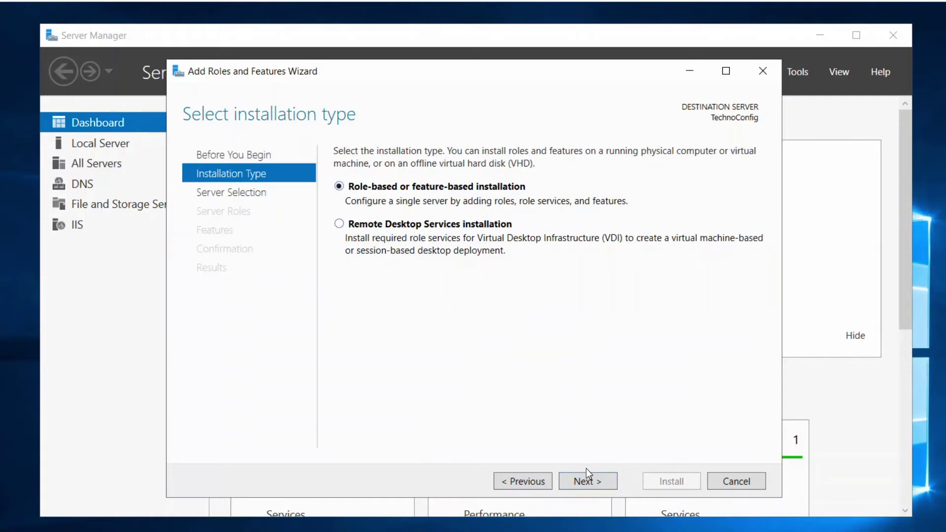
pyautogui.click(587, 480)
pyautogui.click(588, 480)
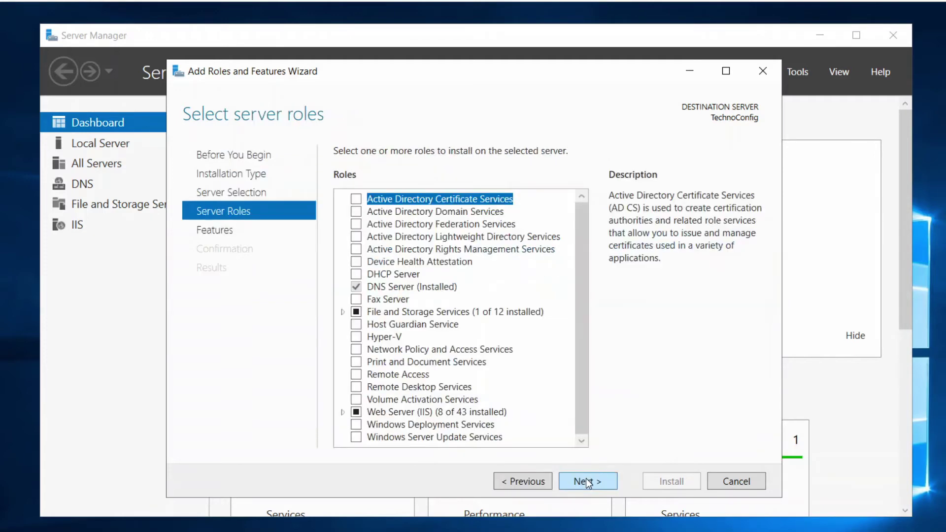
pyautogui.click(537, 479)
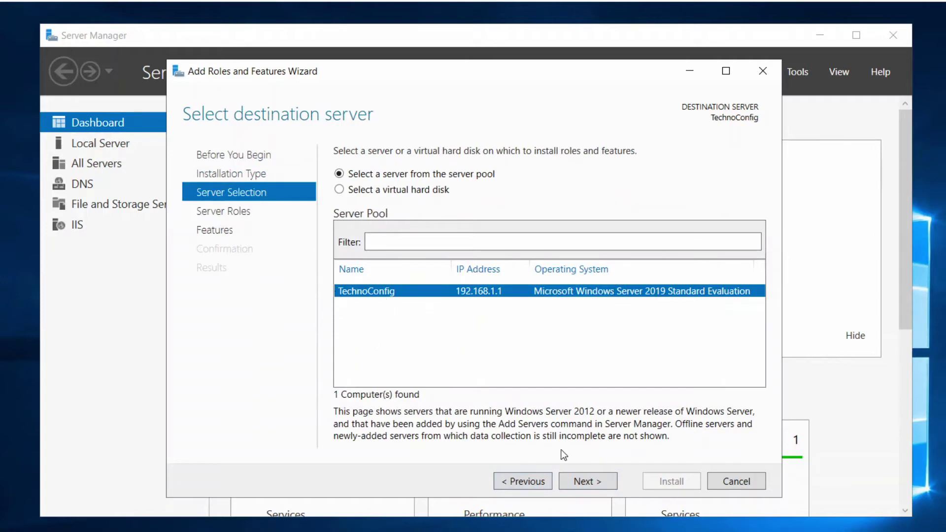
pyautogui.click(588, 481)
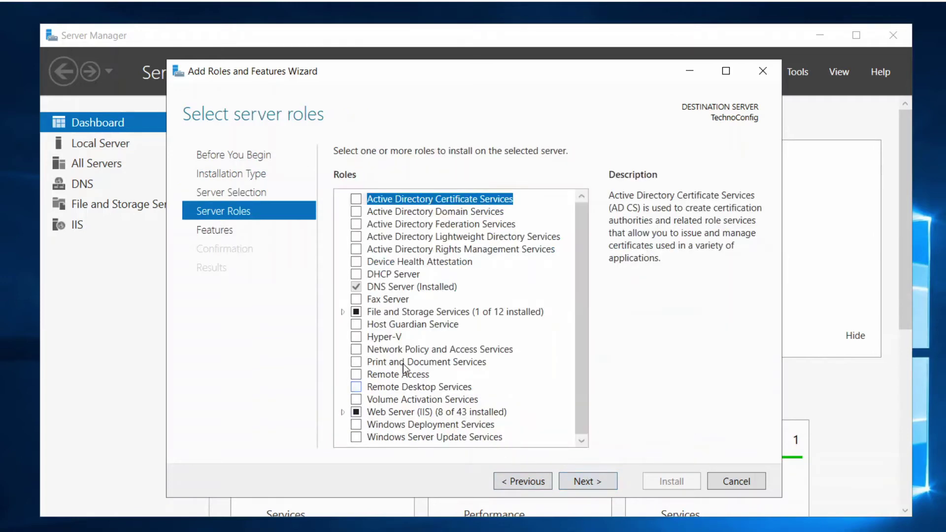
# Select Active Directory Domain Services with its required management features and advance to Confirmation.
pyautogui.click(356, 212)
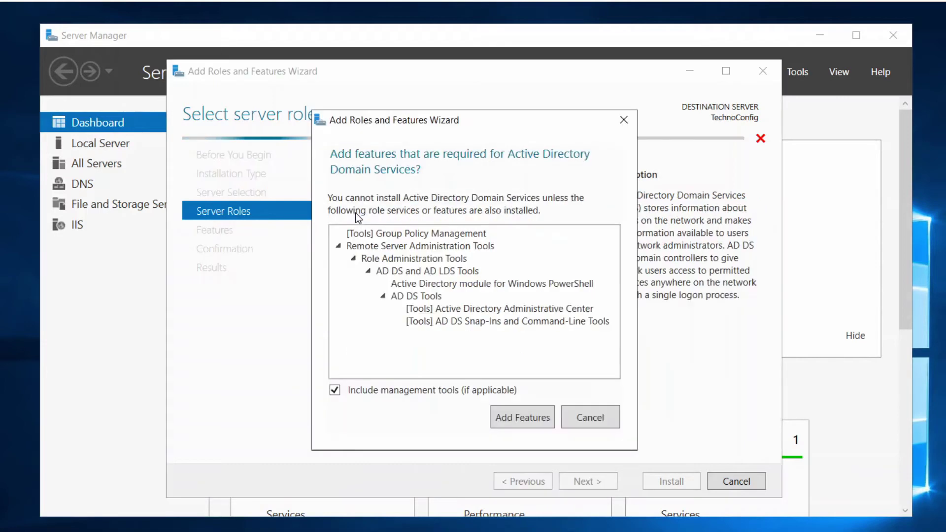
pyautogui.click(520, 420)
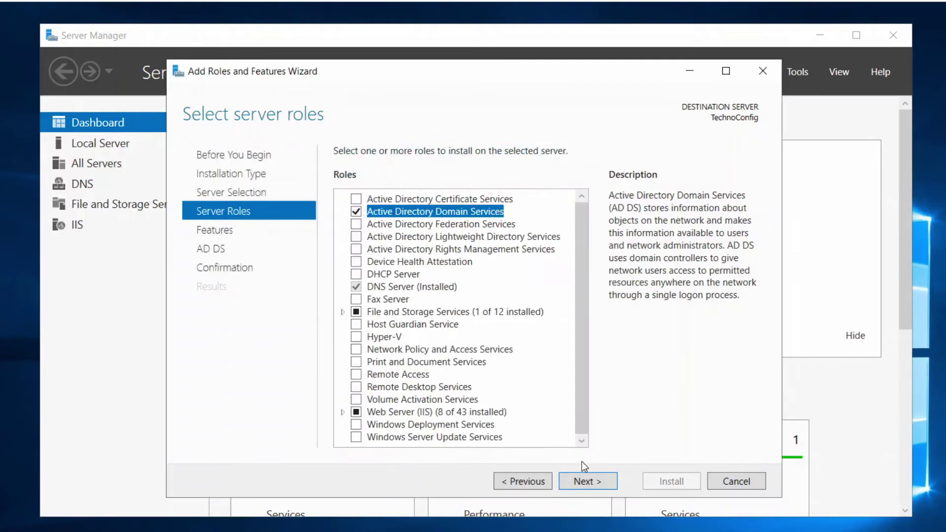
pyautogui.click(589, 482)
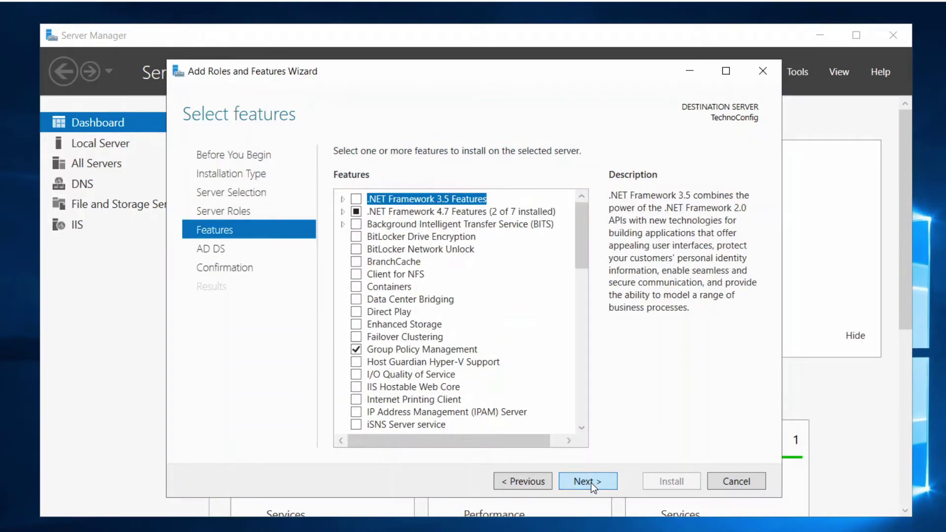
pyautogui.click(590, 482)
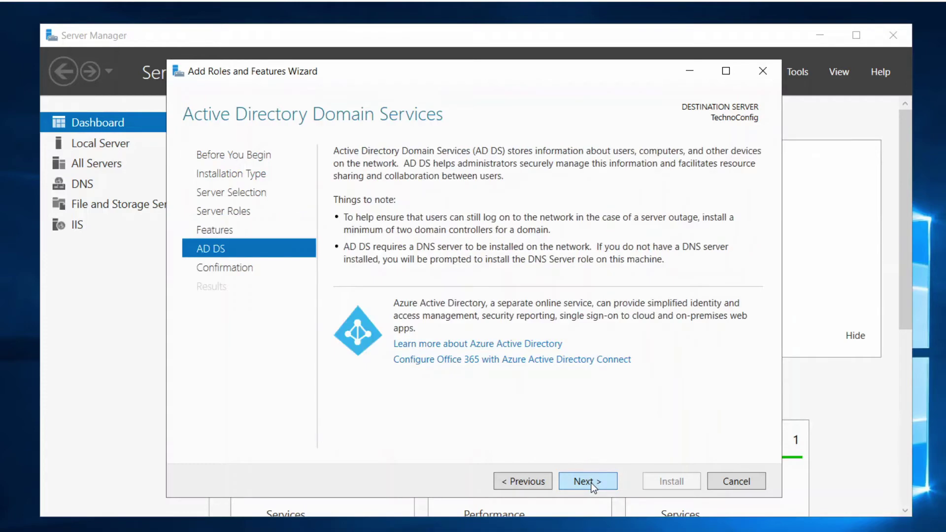
pyautogui.click(605, 482)
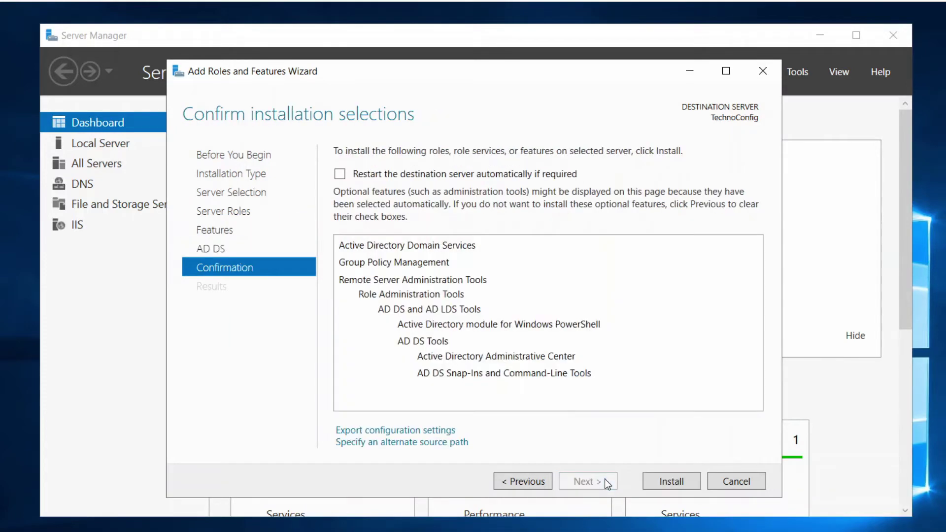
# Install the AD DS role and management tools, then close the wizard after it succeeds.
pyautogui.click(661, 476)
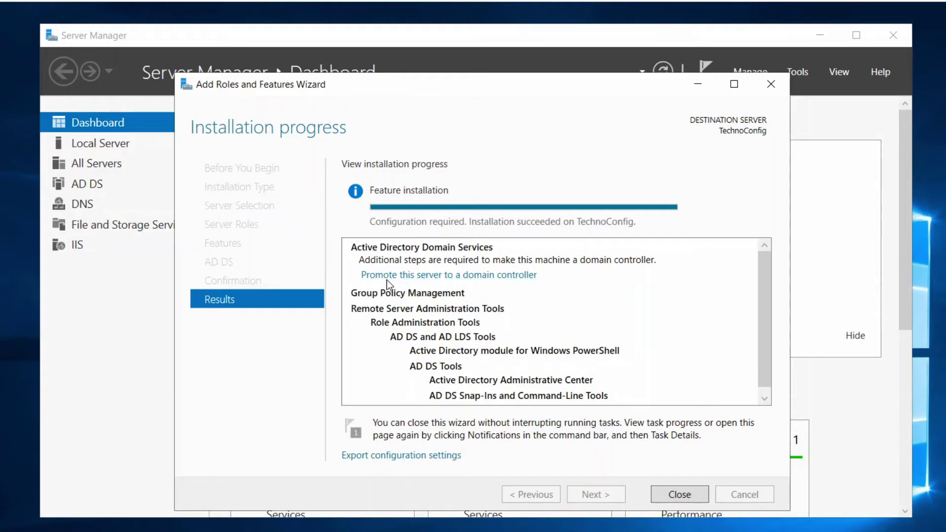
pyautogui.click(685, 497)
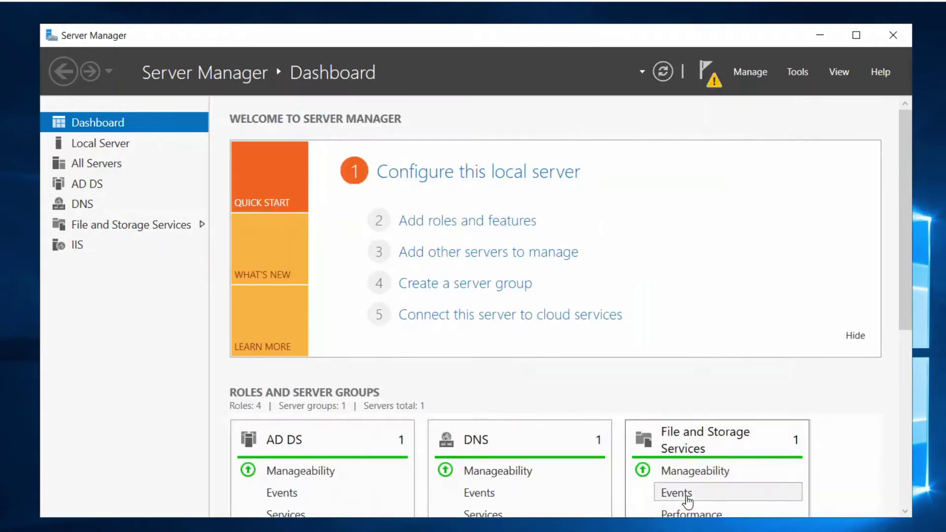
# Launch 'Promote this server to a domain controller' from the Server Manager notifications.
pyautogui.click(711, 77)
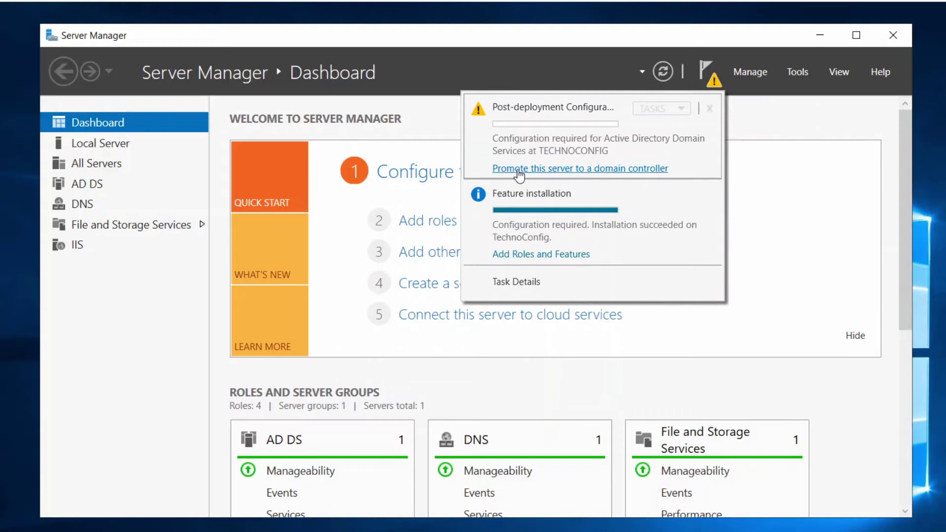
pyautogui.click(578, 175)
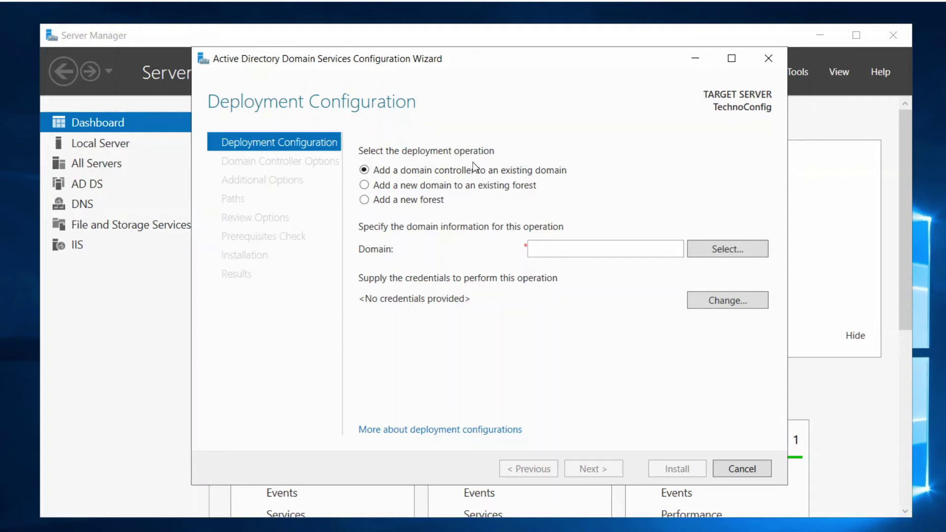
# Choose 'Add a new forest' as the deployment operation, ready for the root domain name.
pyautogui.click(424, 202)
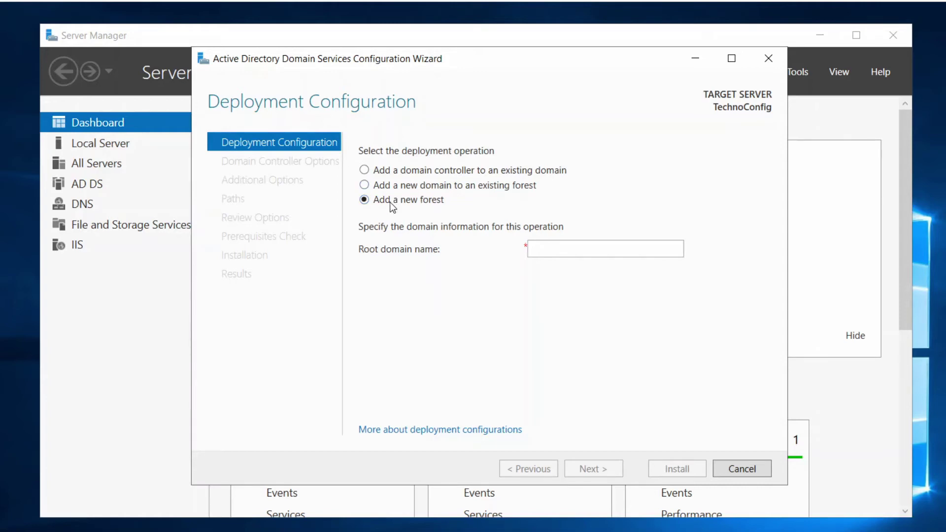
pyautogui.click(384, 188)
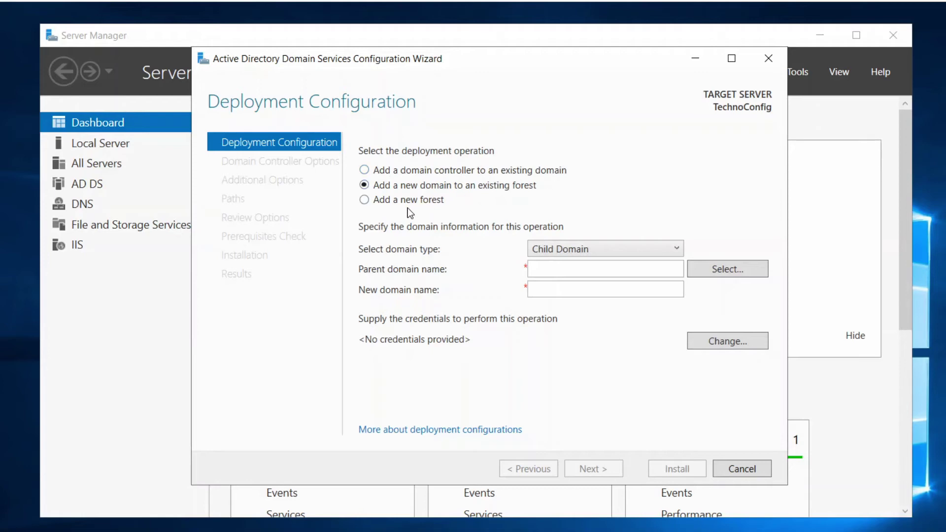
pyautogui.click(364, 200)
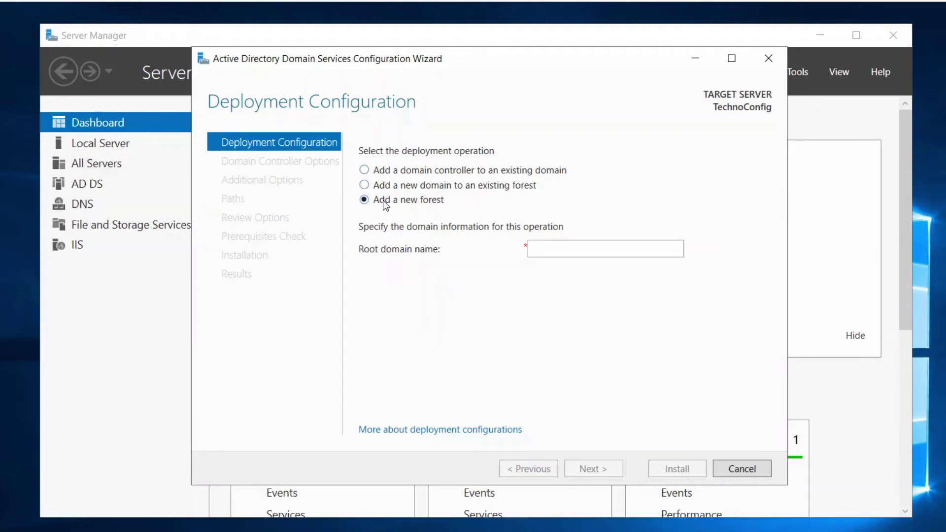
pyautogui.click(530, 253)
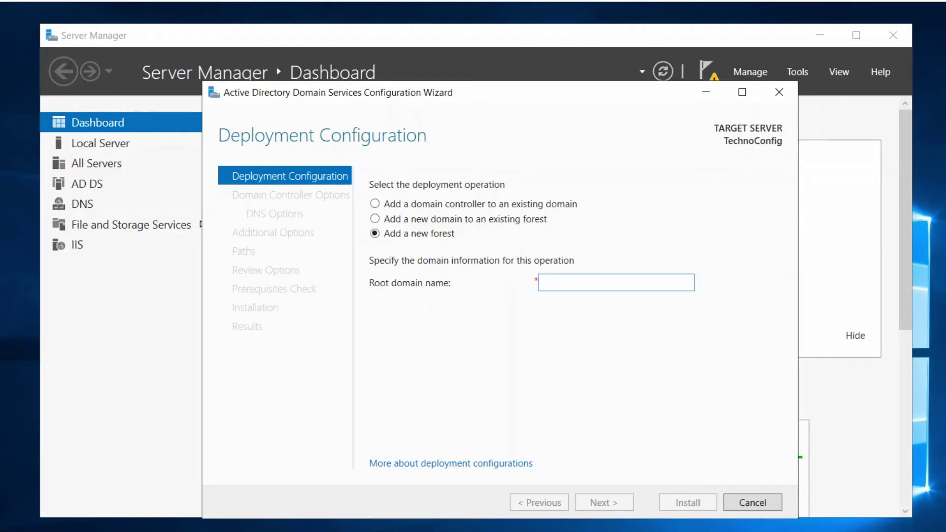
# Enter technoconfig.com as the root domain name and continue to Domain Controller Options.
pyautogui.write('te')
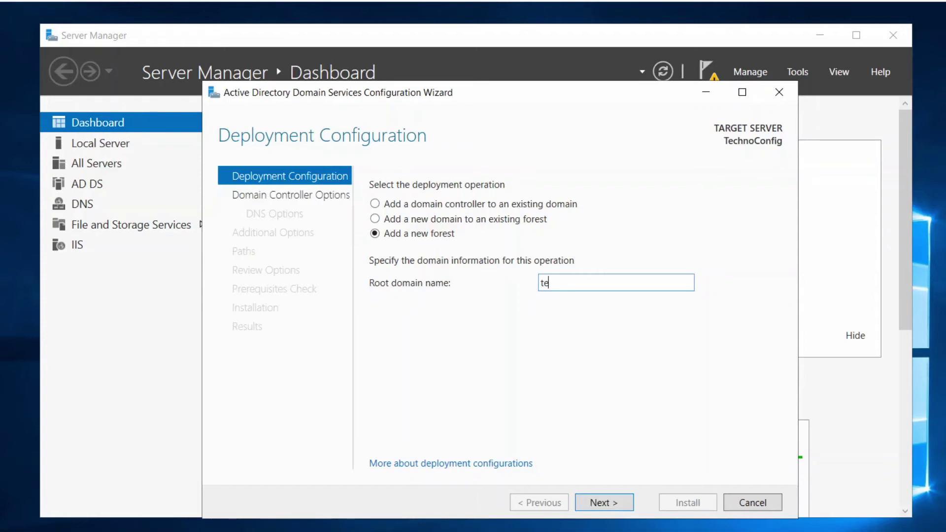
pyautogui.write('chnoconfig.com')
pyautogui.click(608, 507)
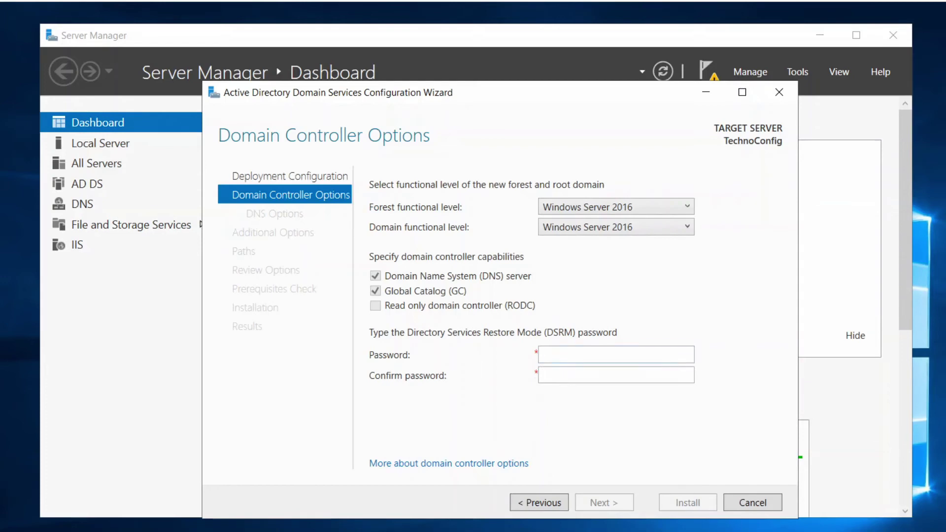
# Enter the Directory Services Restore Mode password and type it again in Confirm password.
pyautogui.click(590, 359)
pyautogui.write('P')
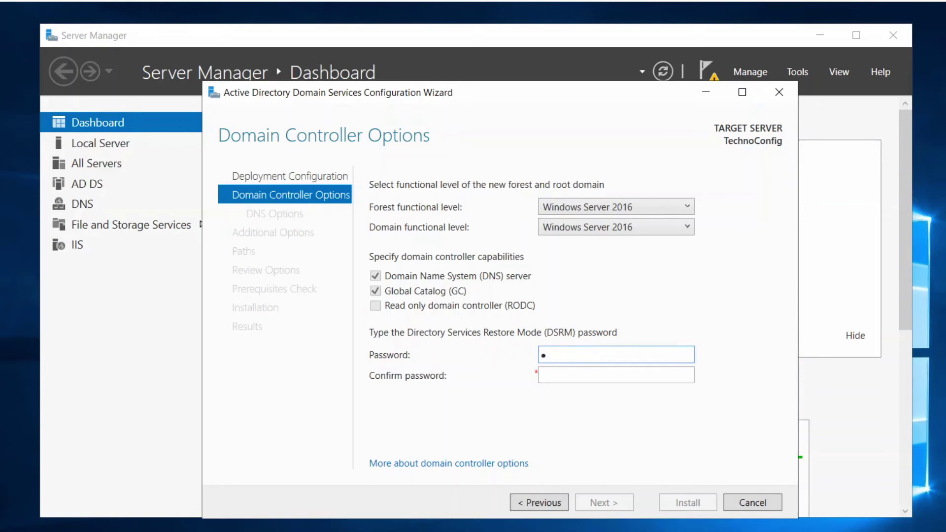
pyautogui.write('Pssw0rd')
pyautogui.press('Tab')
pyautogui.write('Pa')
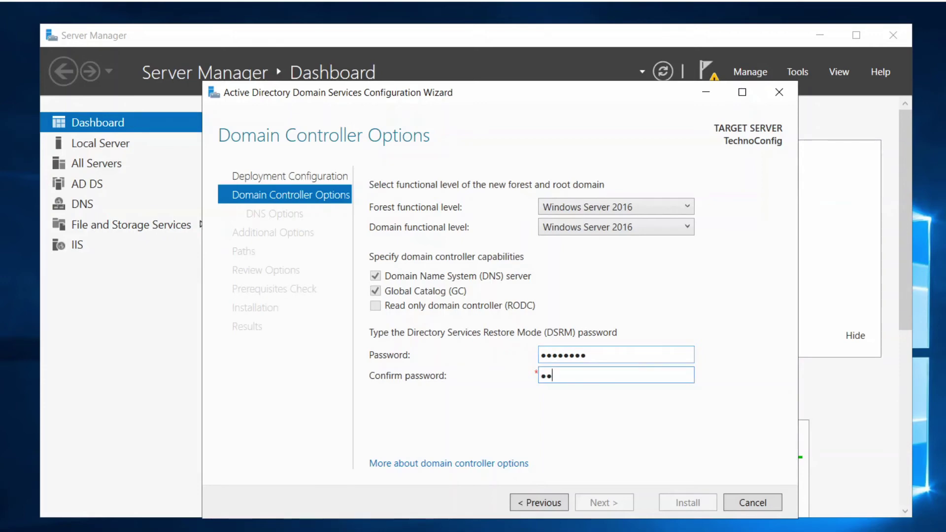
pyautogui.write('ssw0rd')
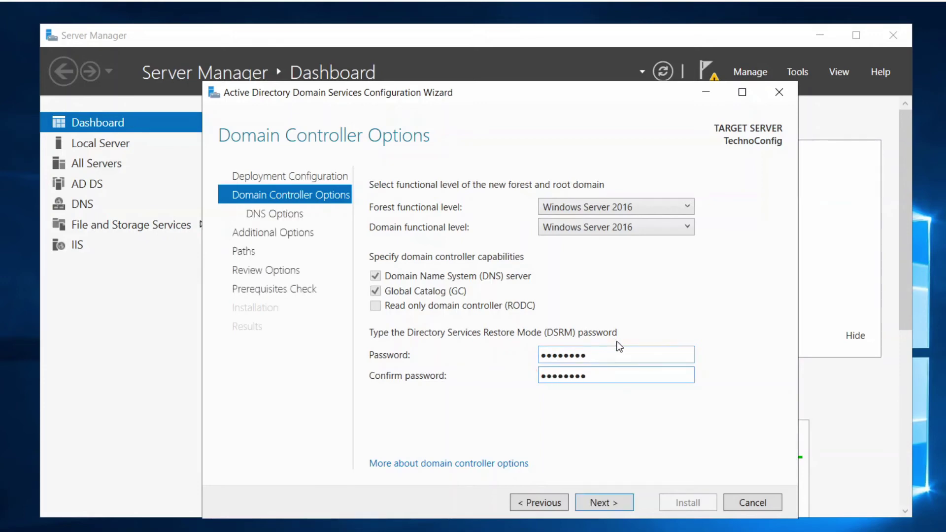
# Pass DNS Options, keep the NetBIOS domain name TECHNOCONFIG unchanged, and advance to Paths.
pyautogui.click(625, 497)
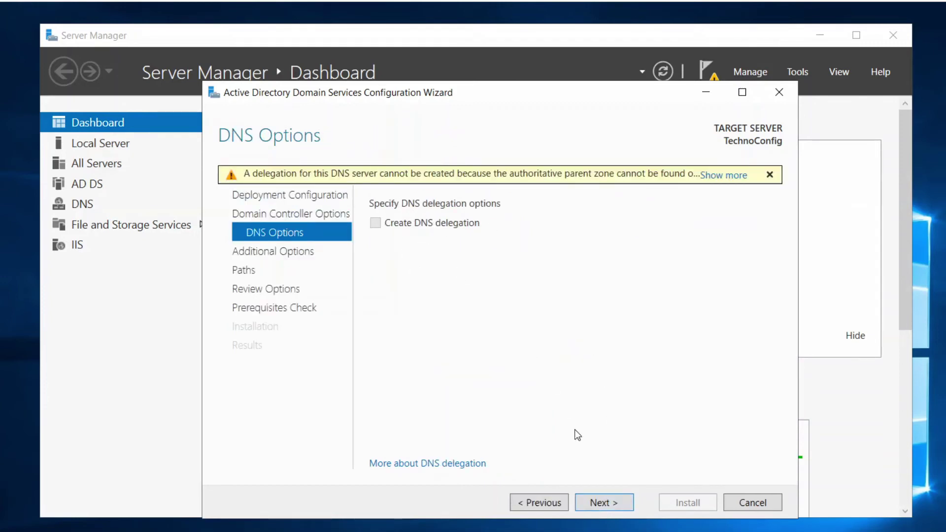
pyautogui.click(604, 503)
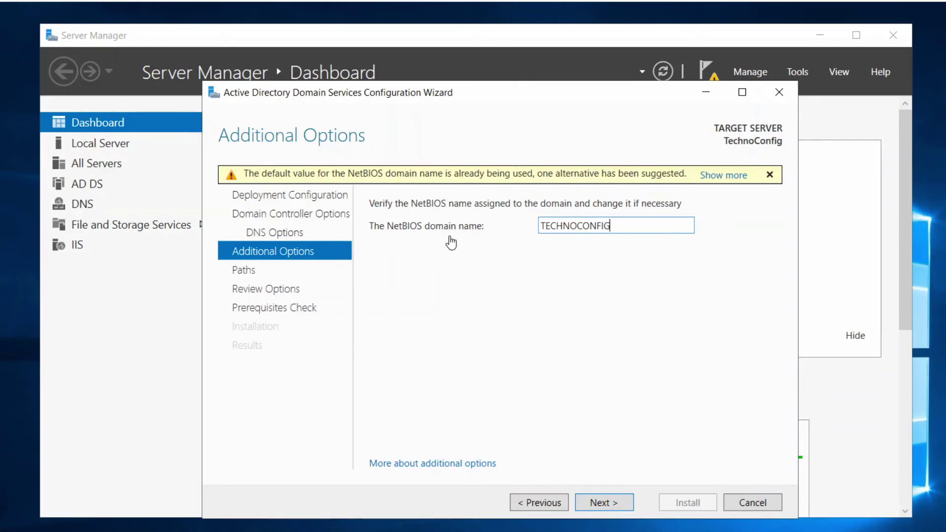
pyautogui.click(625, 228)
pyautogui.hotkey('shift', 'Left')
pyautogui.hotkey('shift', 'Left')
pyautogui.hotkey('shift', 'Left')
pyautogui.hotkey('shift', 'Left')
pyautogui.hotkey('shift', 'Left')
pyautogui.hotkey('shift', 'Left')
pyautogui.hotkey('shift', 'Left')
pyautogui.hotkey('shift', 'Left')
pyautogui.hotkey('shift', 'Left')
pyautogui.hotkey('shift', 'Left')
pyautogui.press('End')
pyautogui.click(608, 505)
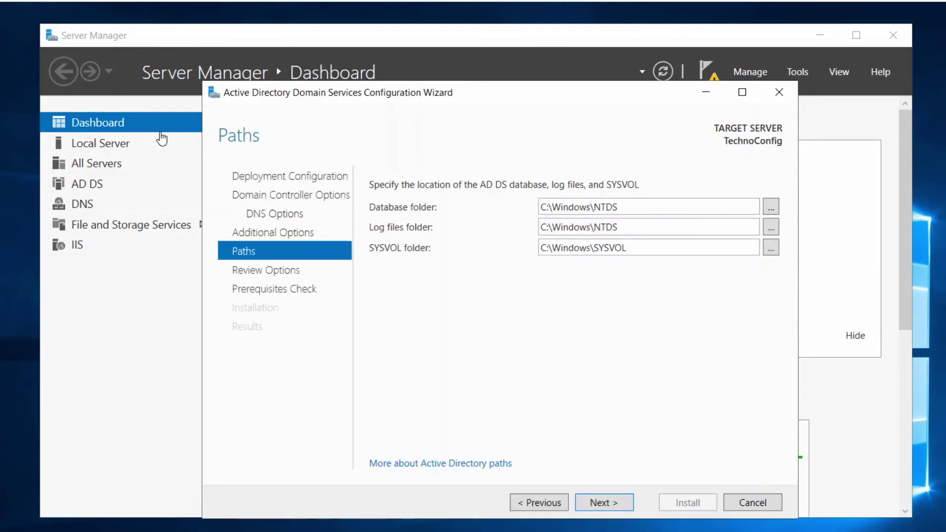
# Keep default NTDS and SYSVOL paths, pass Review Options, and check prerequisite results passed.
pyautogui.click(610, 504)
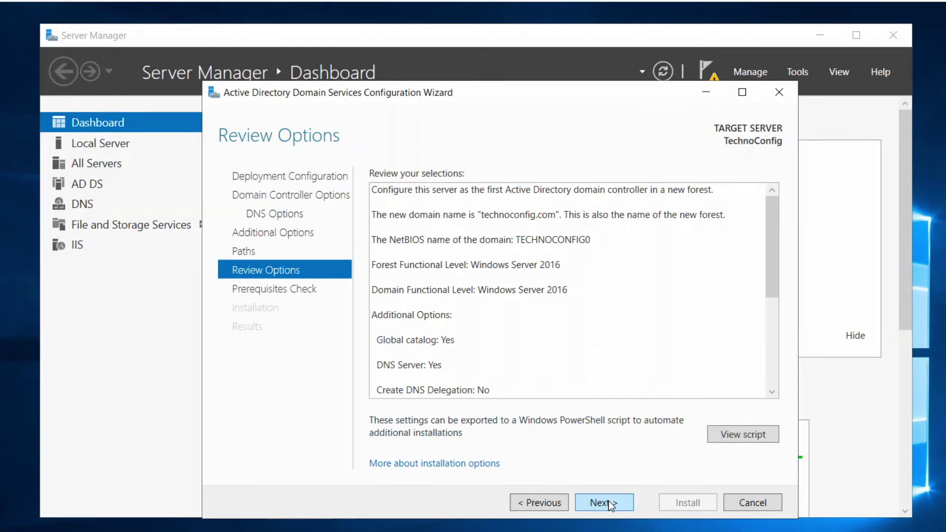
pyautogui.click(608, 501)
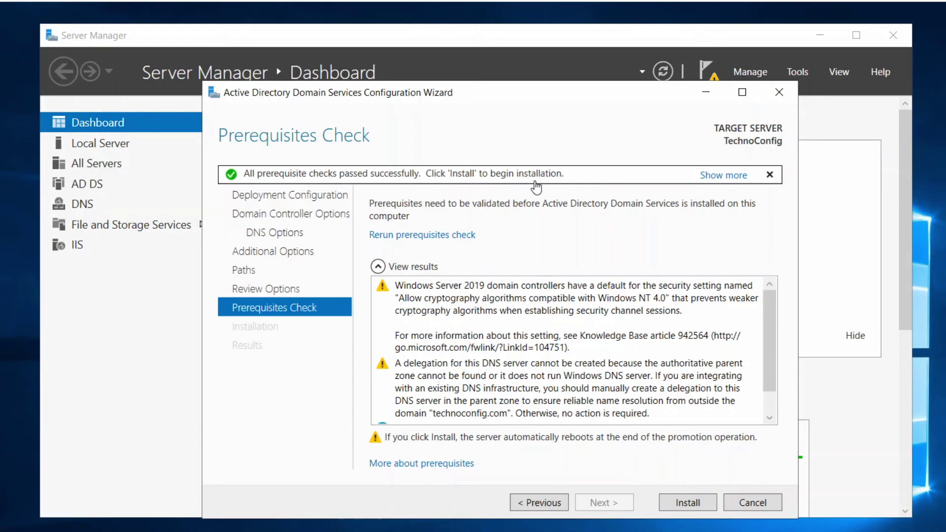
pyautogui.moveTo(771, 347); pyautogui.dragTo(771, 420)
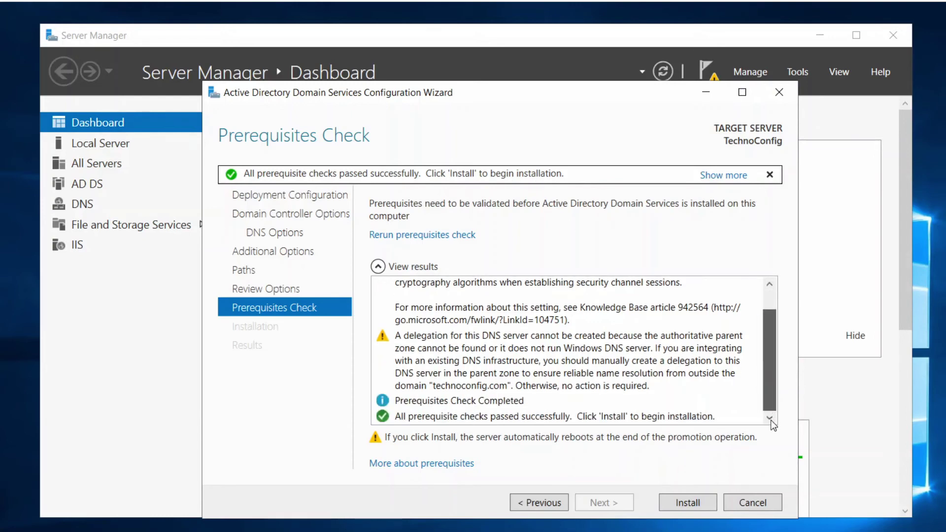
# Install the technoconfig.com domain controller promotion and let the server reboot.
pyautogui.click(688, 503)
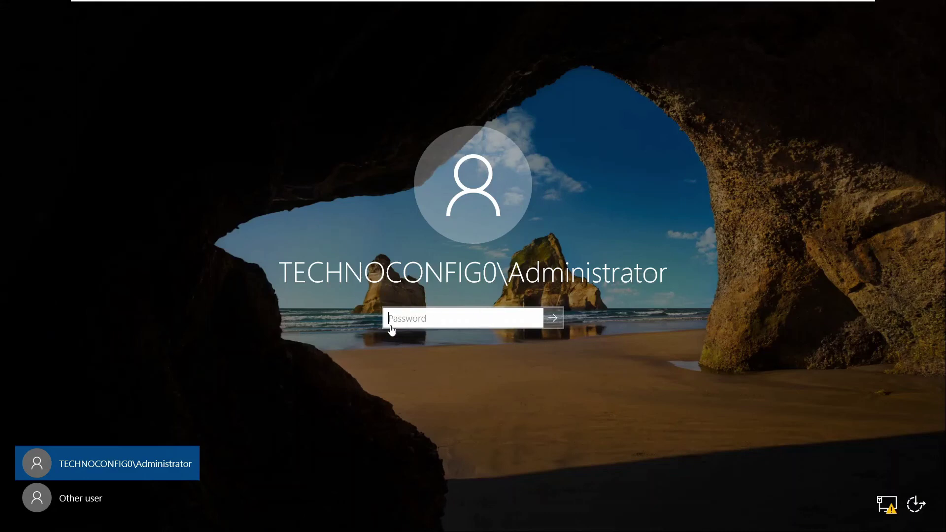
# Sign in as the domain Administrator by entering the account password.
pyautogui.press('capslock')
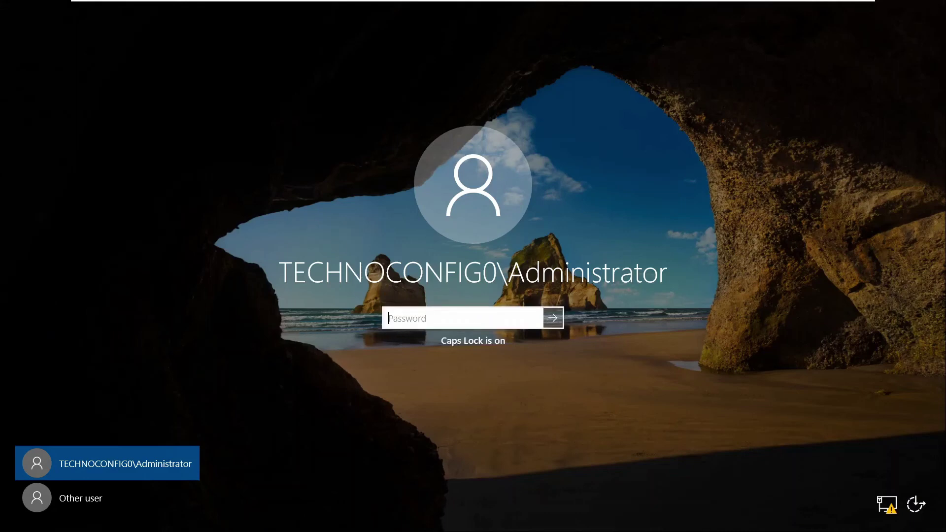
pyautogui.write('••••••••')
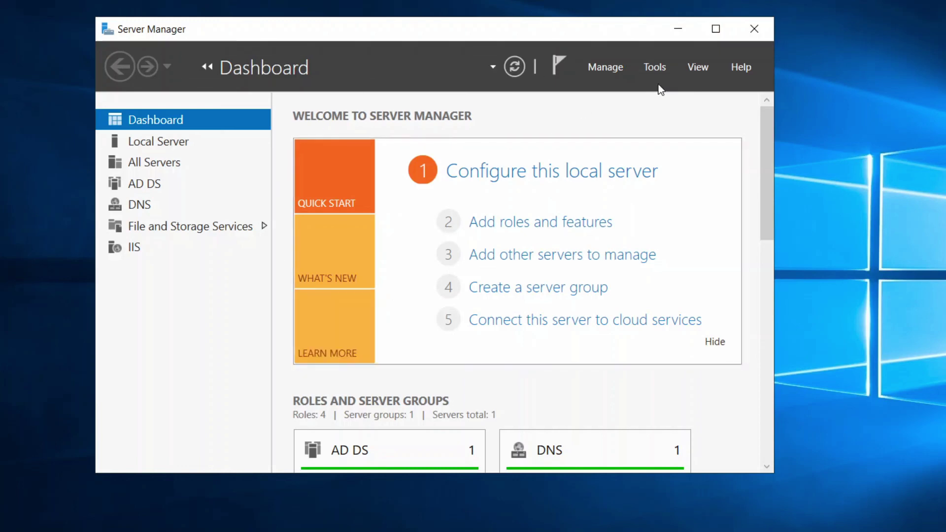
# Launch Active Directory Users and Computers from Server Manager's Tools menu.
pyautogui.click(649, 72)
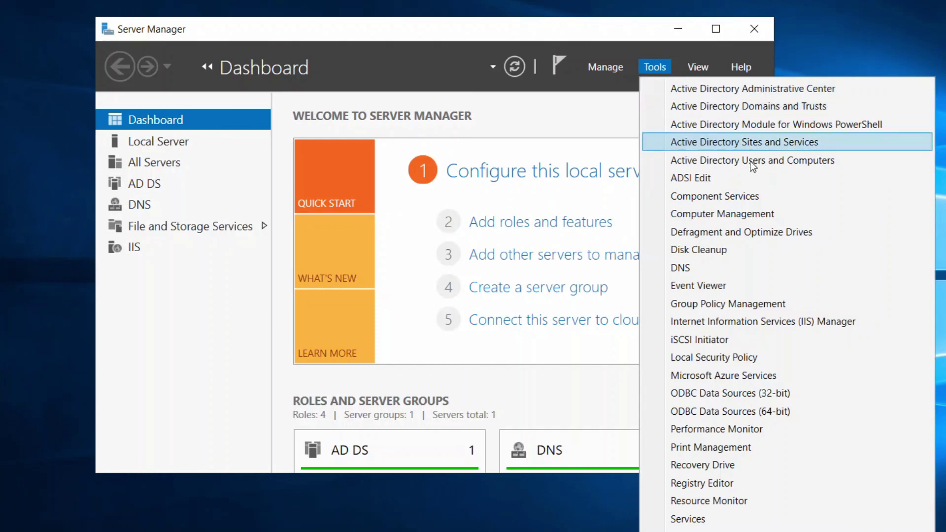
pyautogui.click(714, 161)
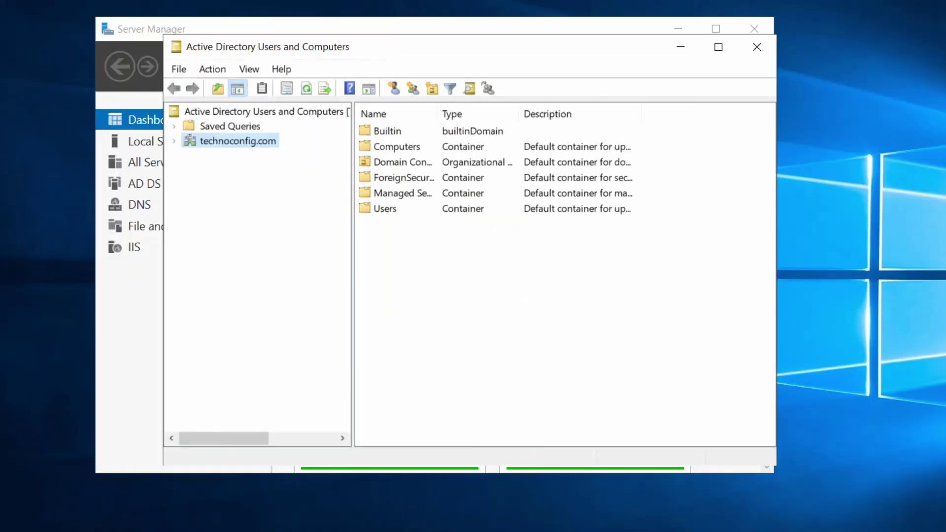
# Shift the Active Directory Users and Computers window right to uncover the Server Manager dashboard.
pyautogui.click(267, 31)
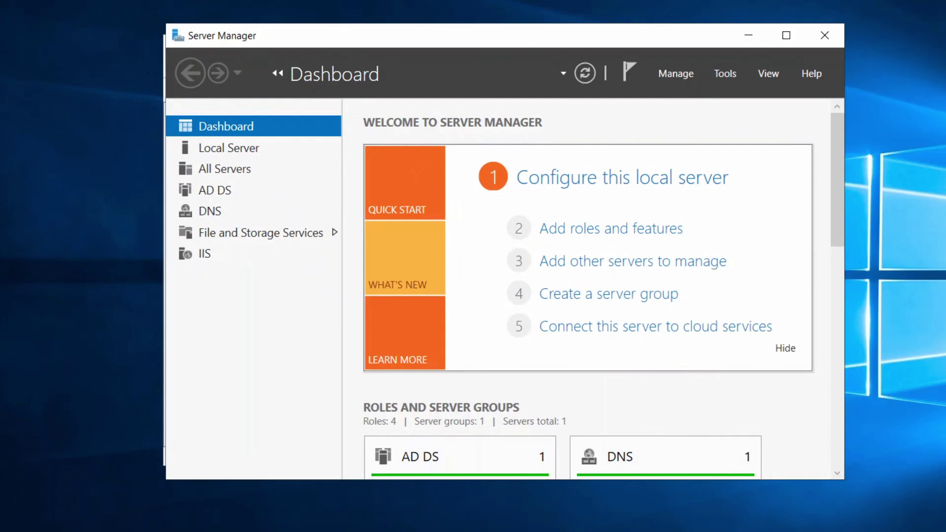
pyautogui.hotkey('alt', 'Tab')
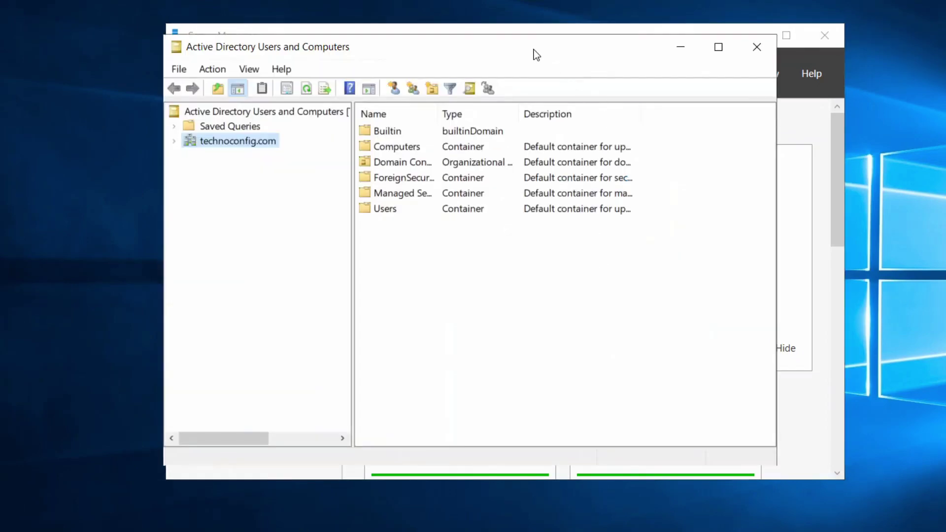
pyautogui.moveTo(532, 52); pyautogui.dragTo(633, 50)
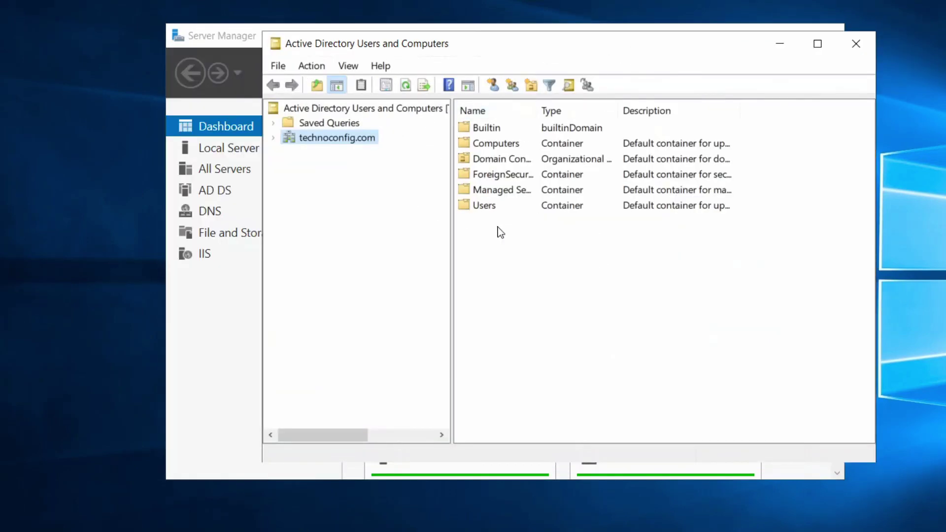
# Expand technoconfig.com, review the built-in accounts in Users, then view the empty Computers container.
pyautogui.doubleClick(324, 141)
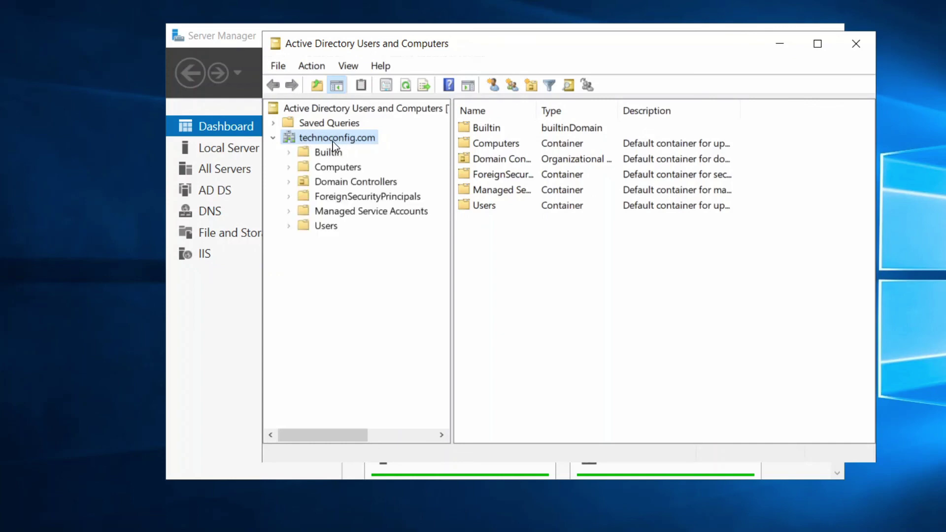
pyautogui.click(333, 226)
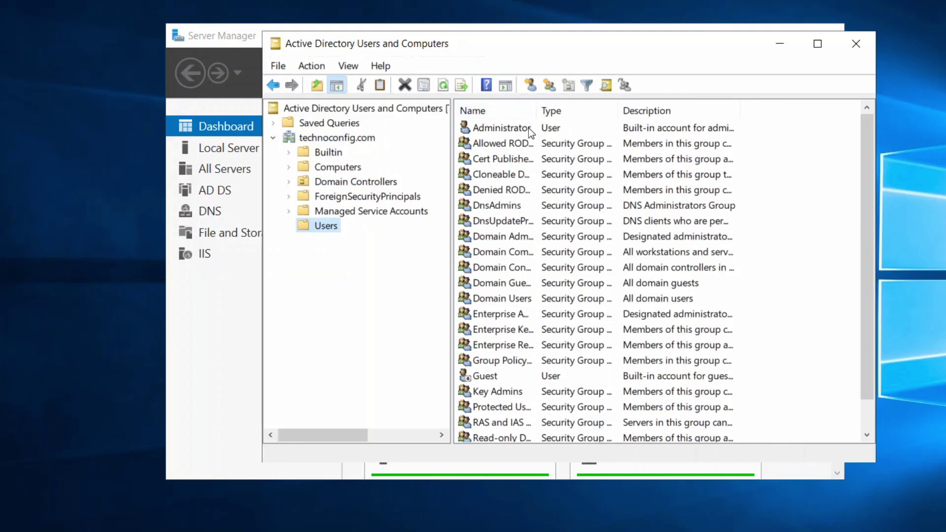
pyautogui.click(336, 168)
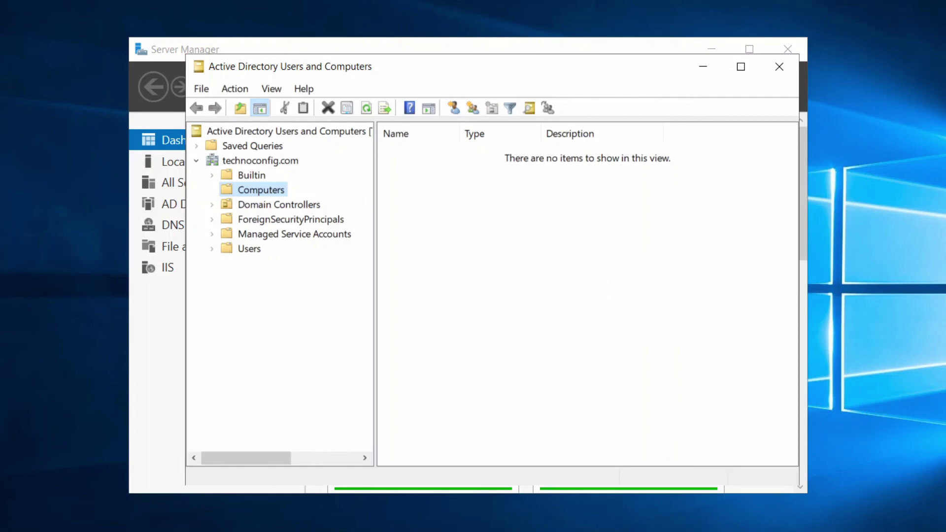